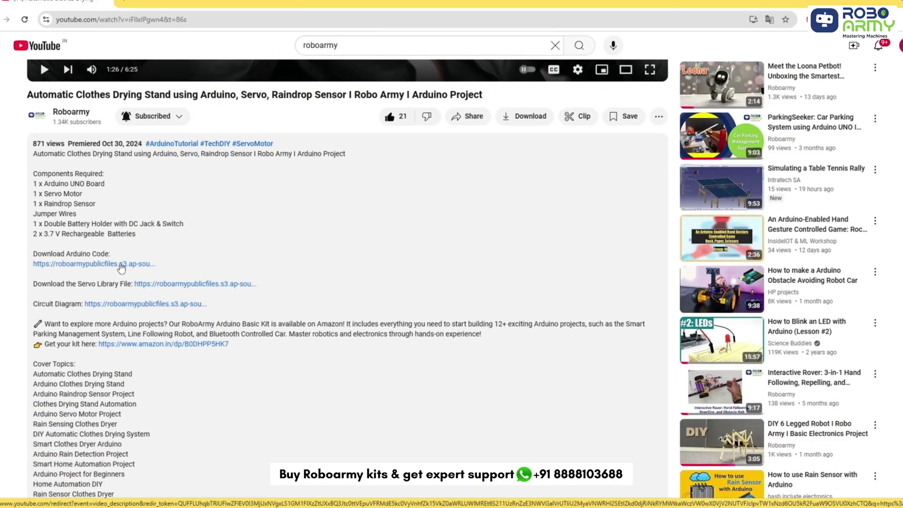
- Open the 'Download Arduino Code' link from the YouTube video description
click(121, 267)
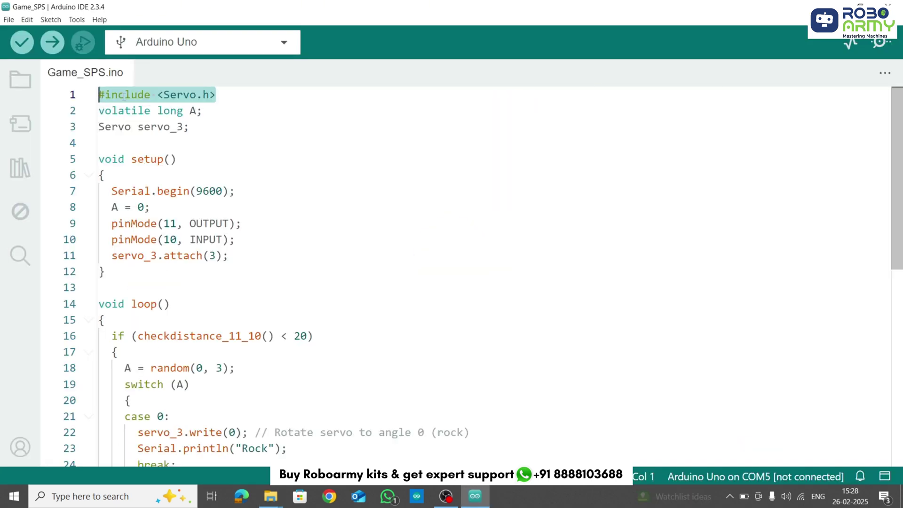
triple_click(98, 111)
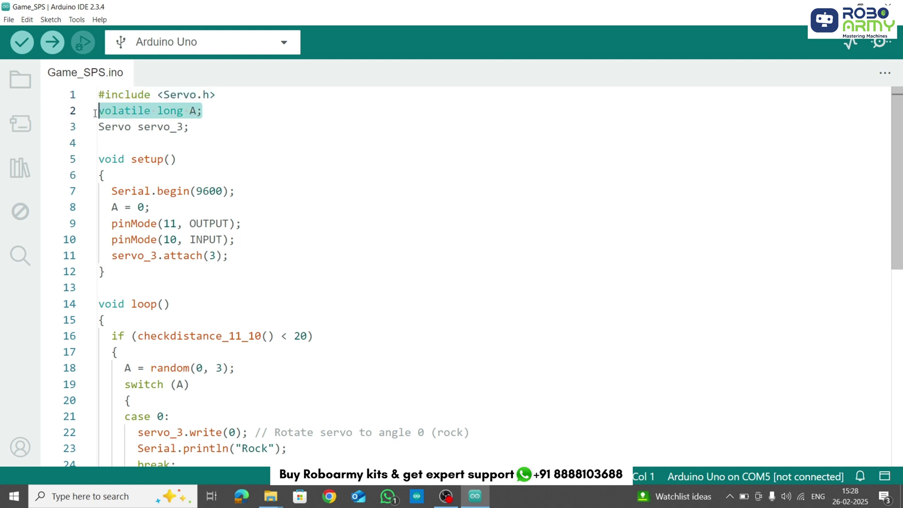
drag(189, 127, 98, 127)
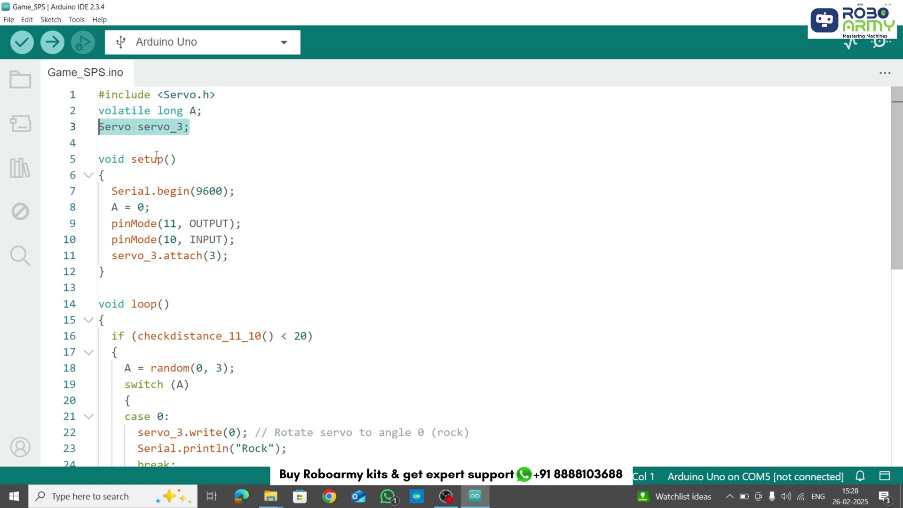
drag(177, 159, 100, 159)
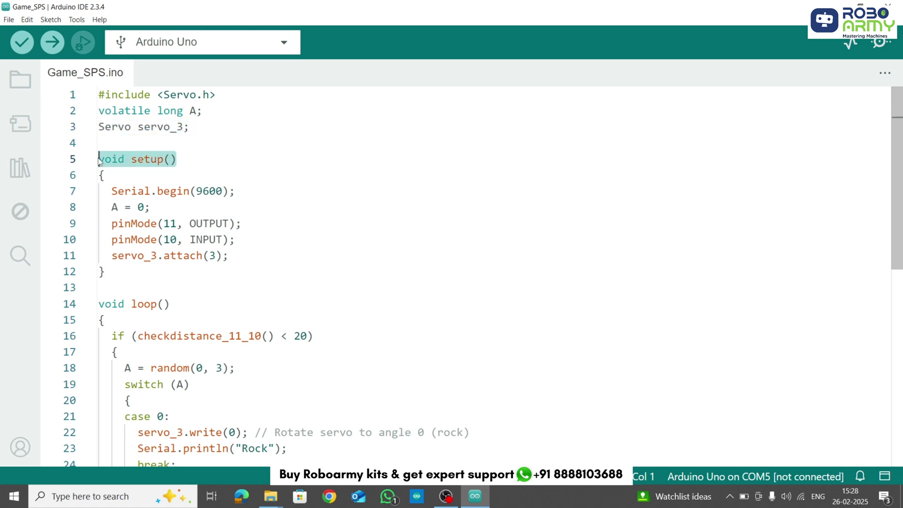
drag(112, 192, 241, 191)
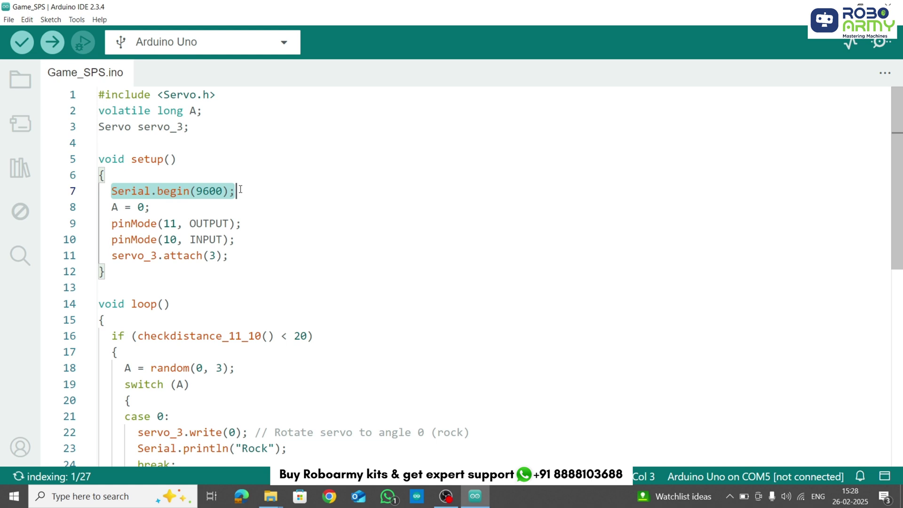
drag(112, 240, 238, 240)
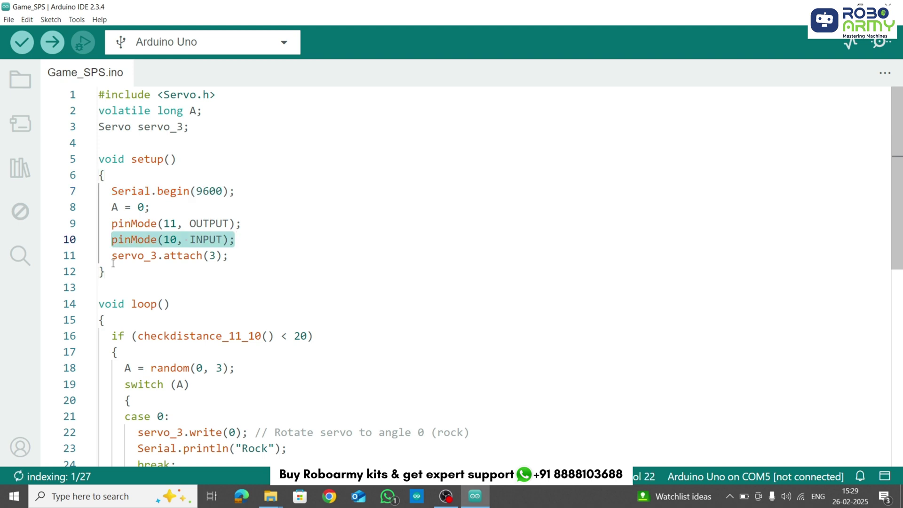
drag(112, 256, 229, 256)
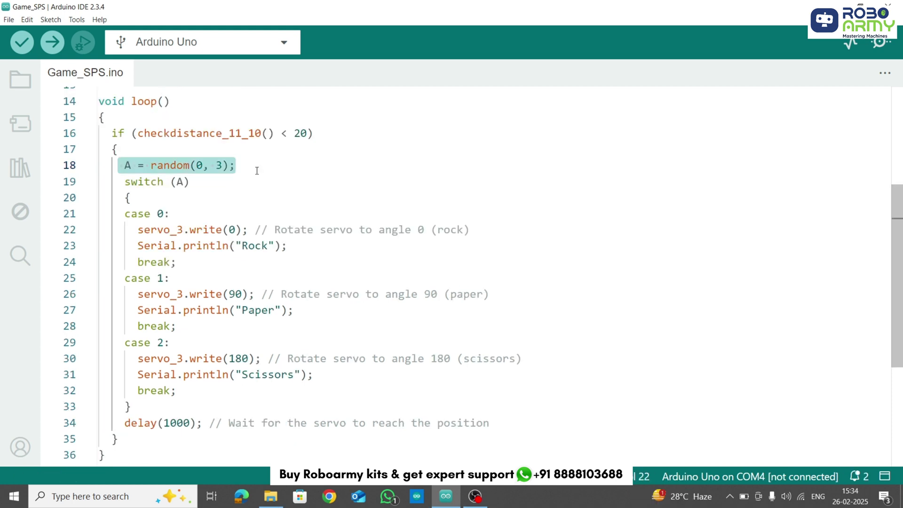
- Highlight the switch (A) statement and checkdistance_11_10() pulse and distance lines, then show the board list
click(125, 181)
drag(125, 181, 190, 182)
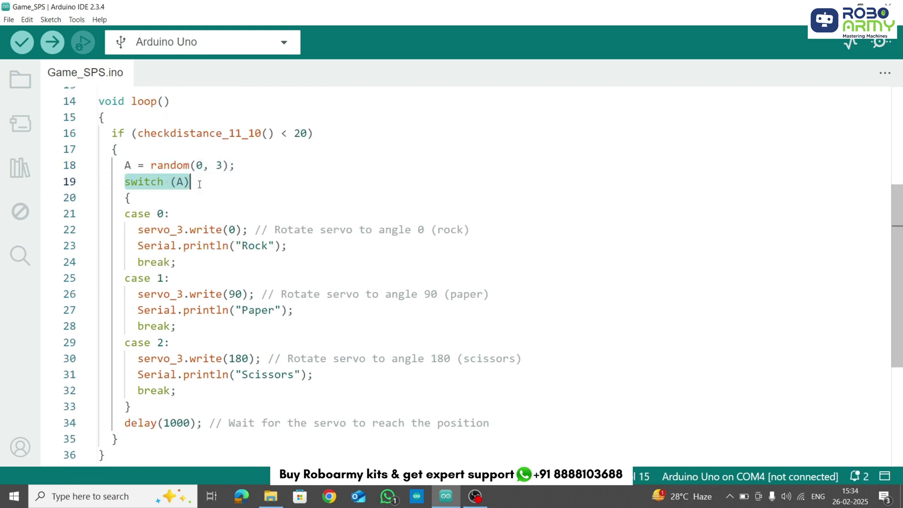
scroll(199, 184, down, 1)
drag(125, 139, 119, 380)
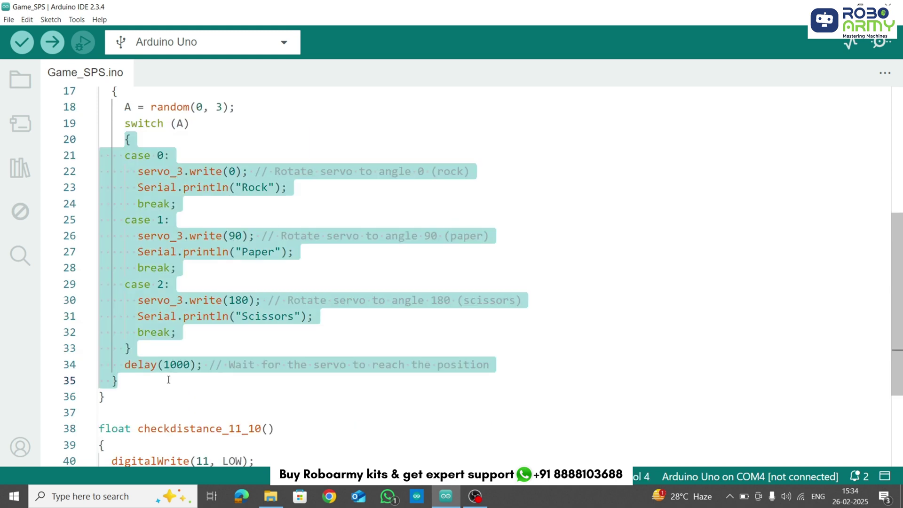
scroll(168, 381, down, 3)
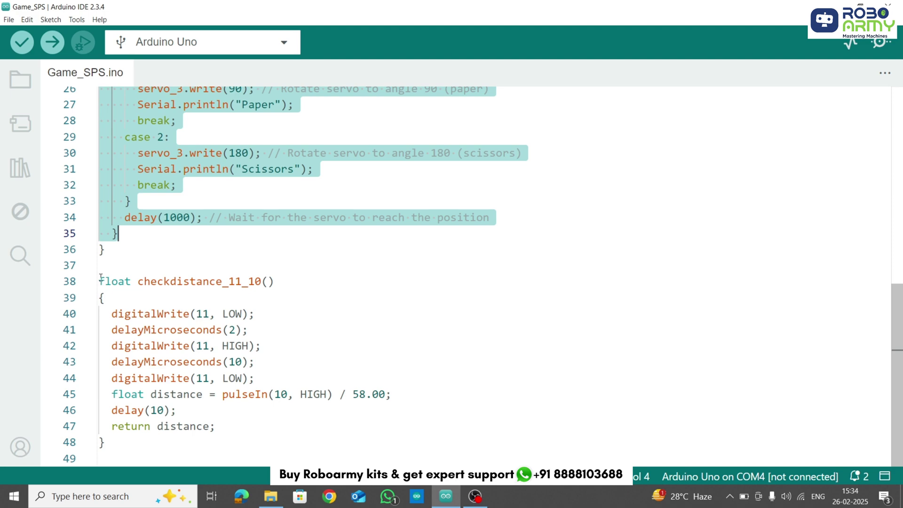
drag(112, 313, 269, 380)
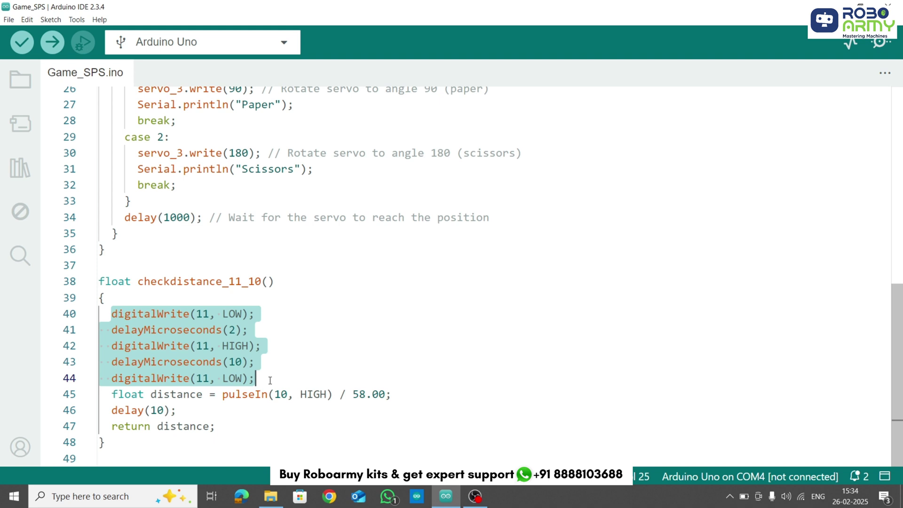
drag(111, 394, 391, 420)
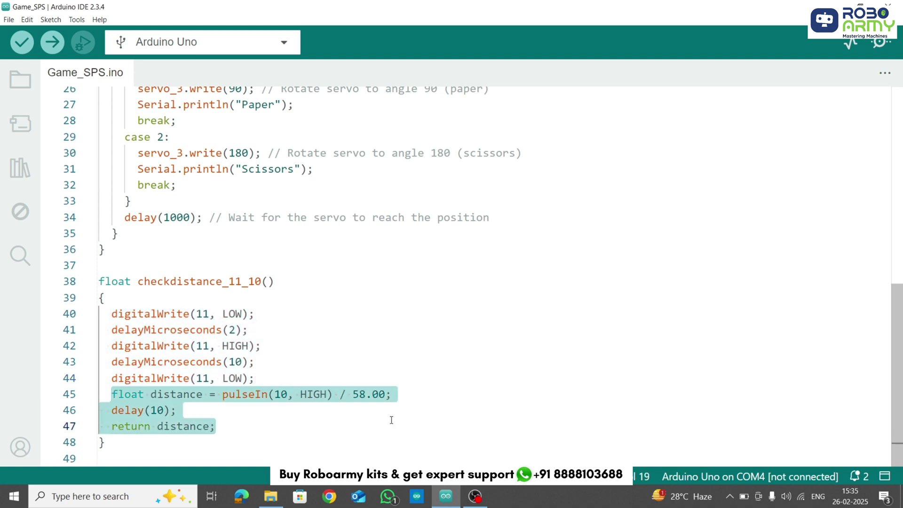
click(391, 419)
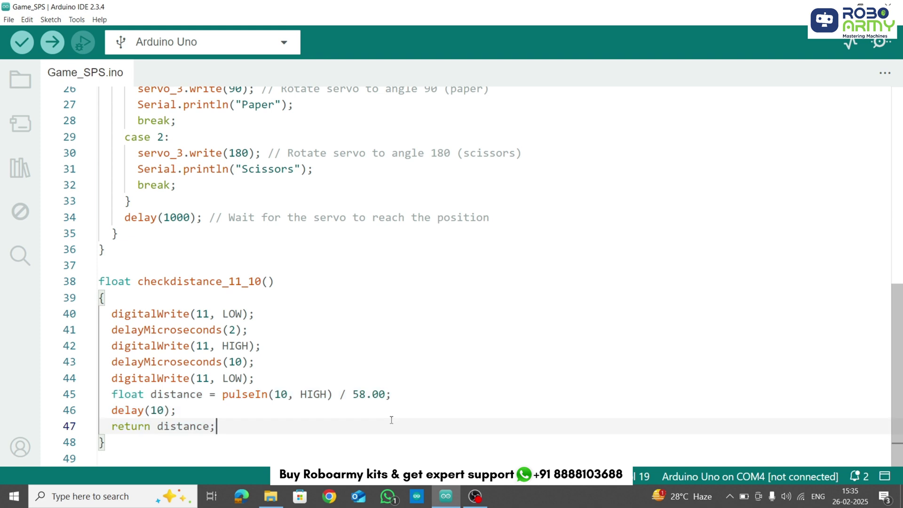
click(203, 41)
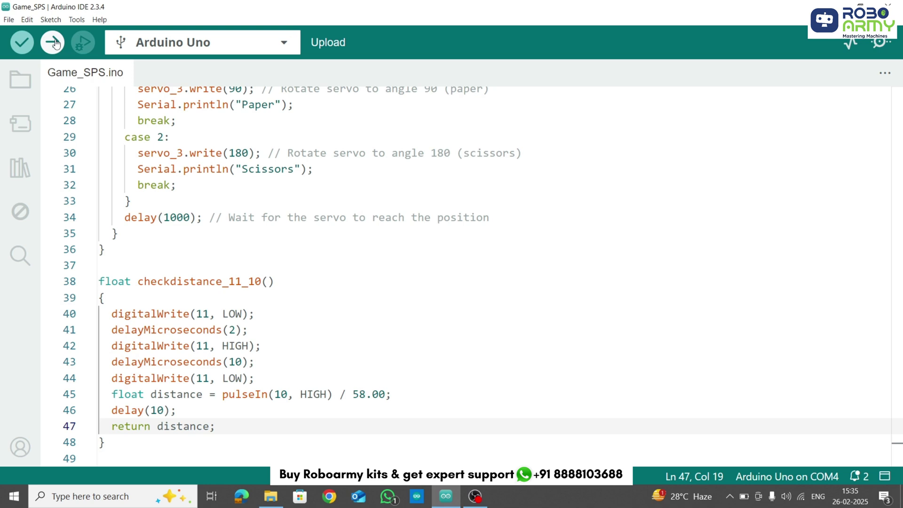
- Compile and upload the Game_SPS sketch to the Arduino Uno on COM4
click(53, 42)
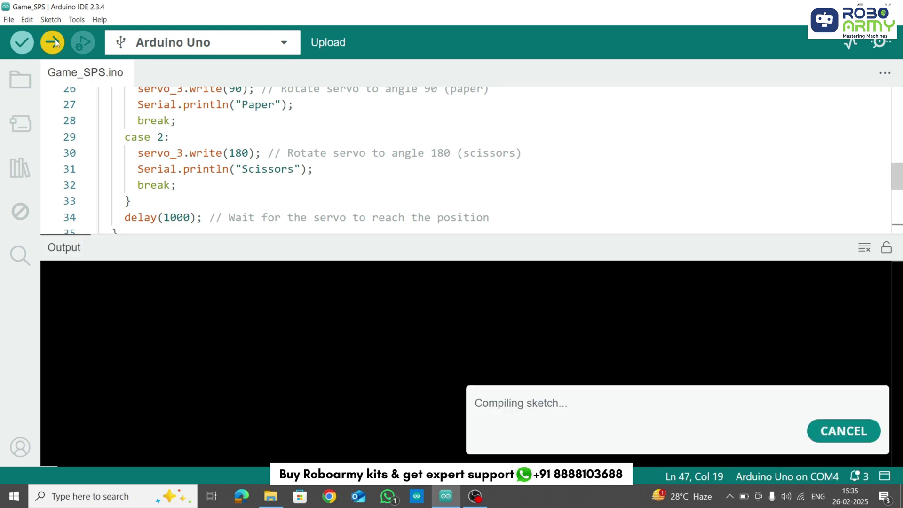